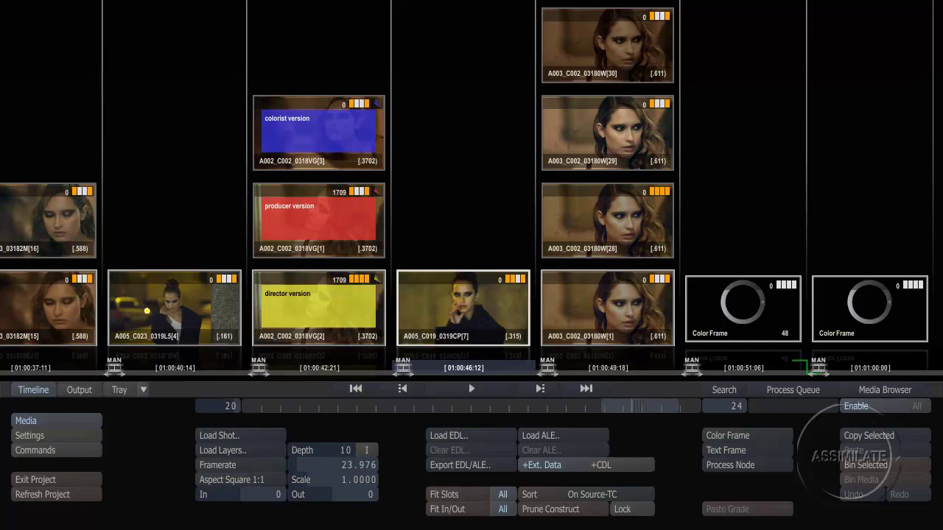
# Open the selected shot A005_C019_0319CP[7] in the player and bring up its Matrix grading controls with the numeric values
pyautogui.moveTo(479, 198); pyautogui.dragTo(437, 219)
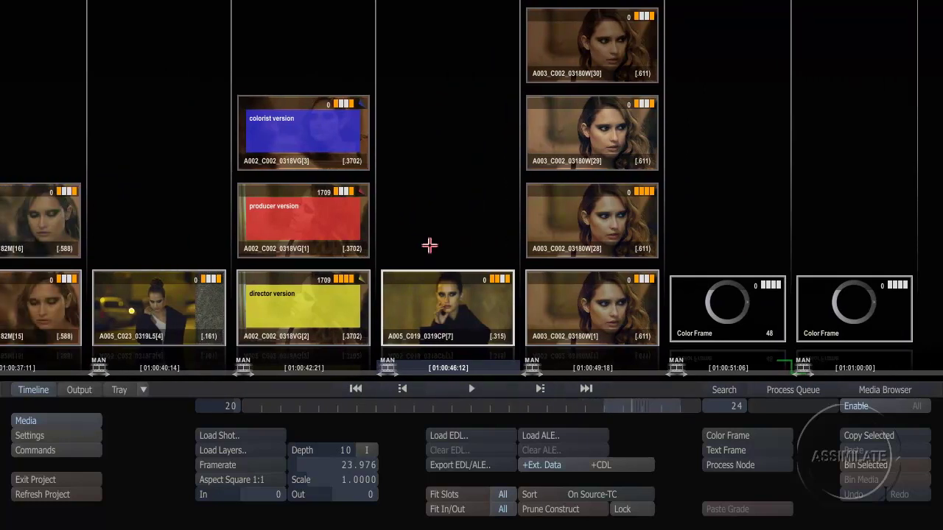
pyautogui.click(471, 388)
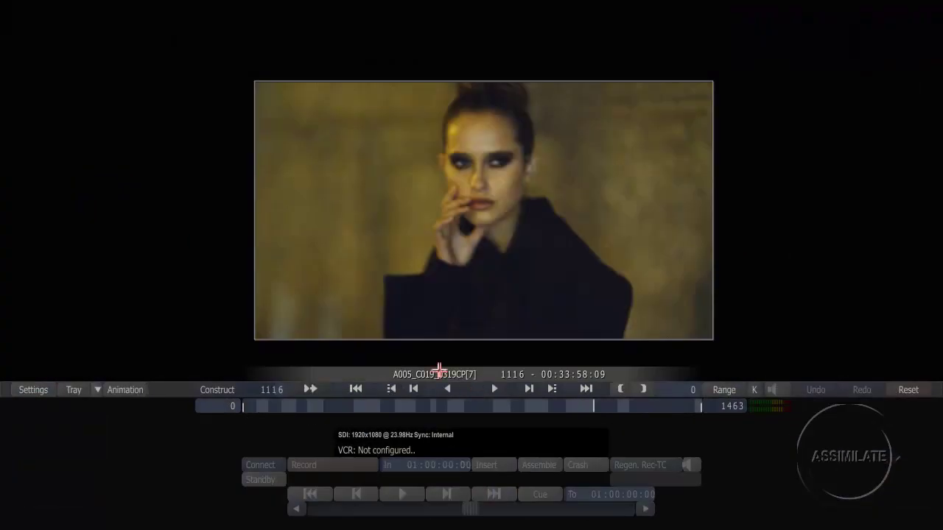
pyautogui.rightClick(141, 278)
pyautogui.click(132, 314)
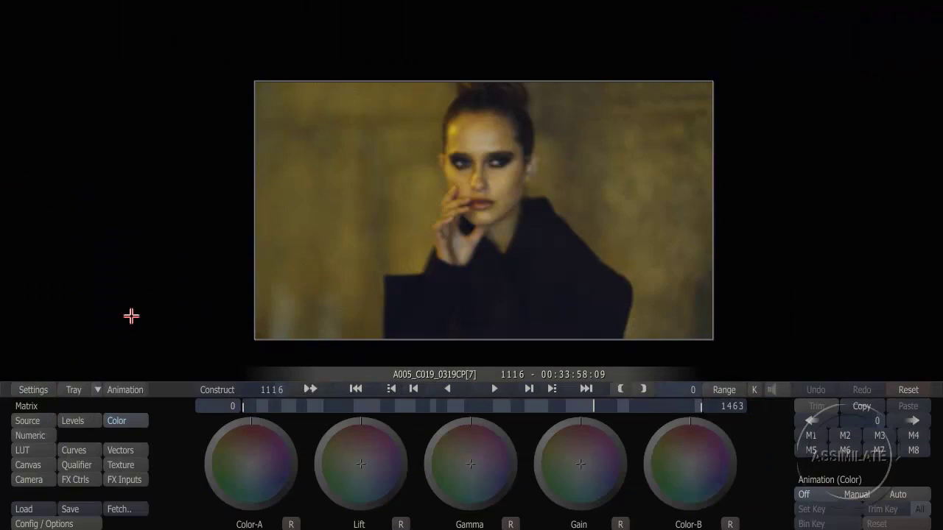
pyautogui.click(37, 436)
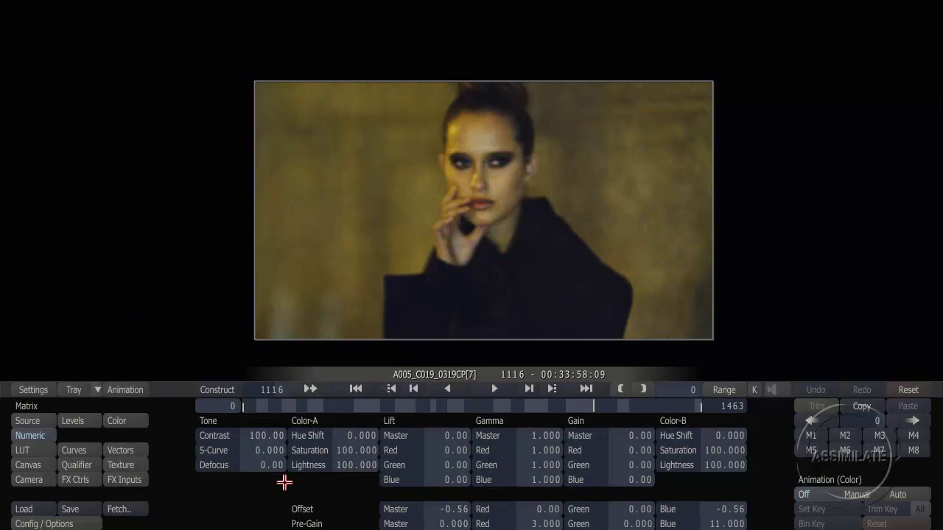
# Try a hue shift of about -192.45 on the yellow vector and reset the vector adjustments
pyautogui.click(133, 449)
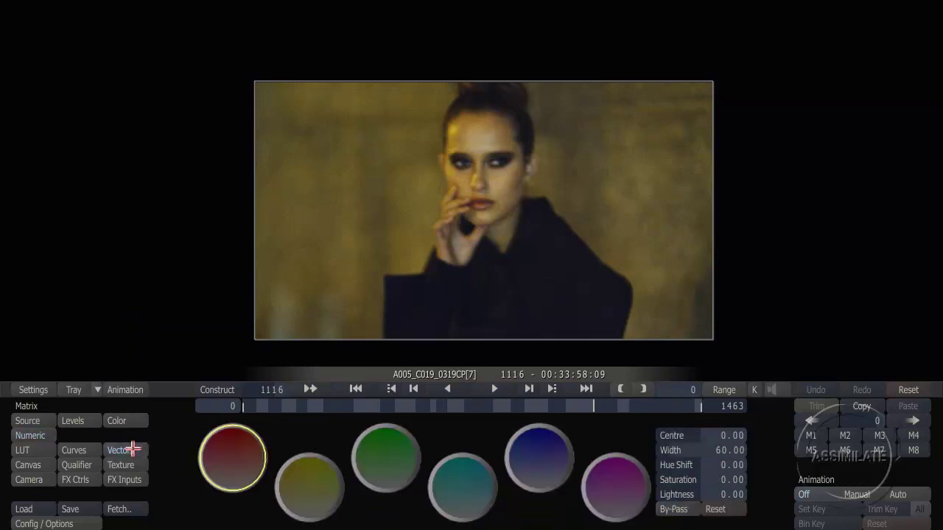
pyautogui.click(302, 481)
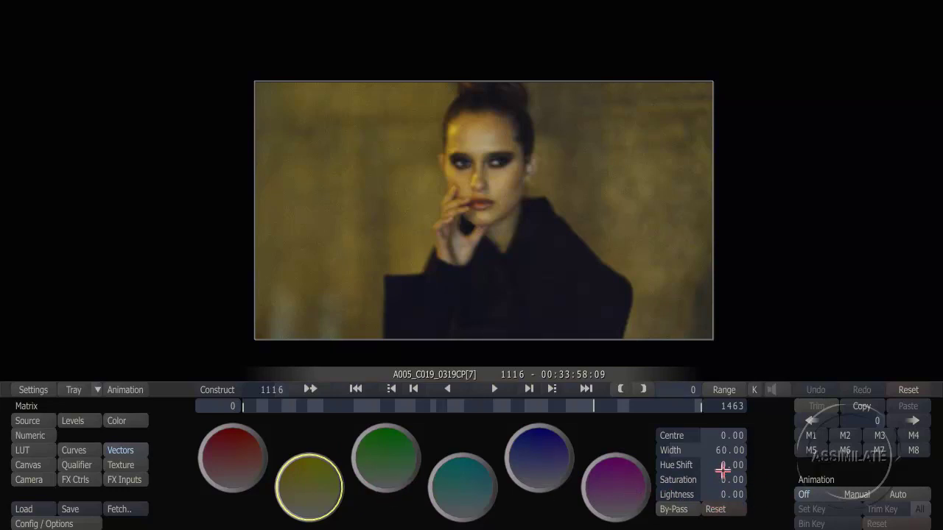
pyautogui.moveTo(734, 464); pyautogui.dragTo(700, 452)
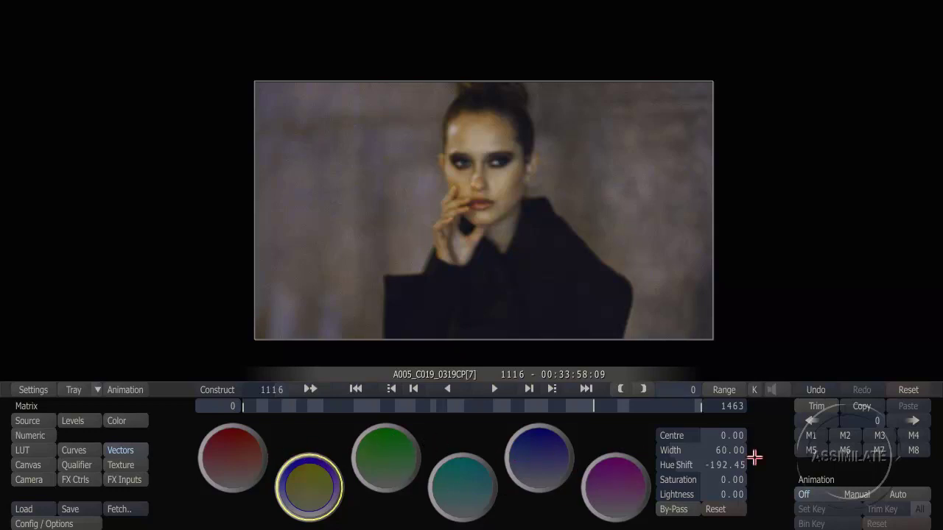
pyautogui.click(715, 508)
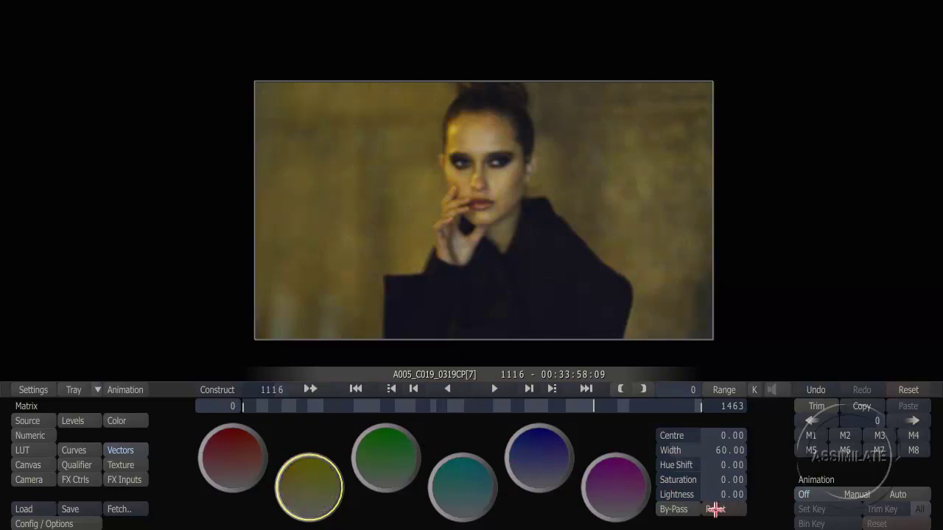
# Shape the master curve with raised midtones and highlights and a lowered shadow handle, and reduce yellow on the Hue -> Sat curve
pyautogui.click(74, 450)
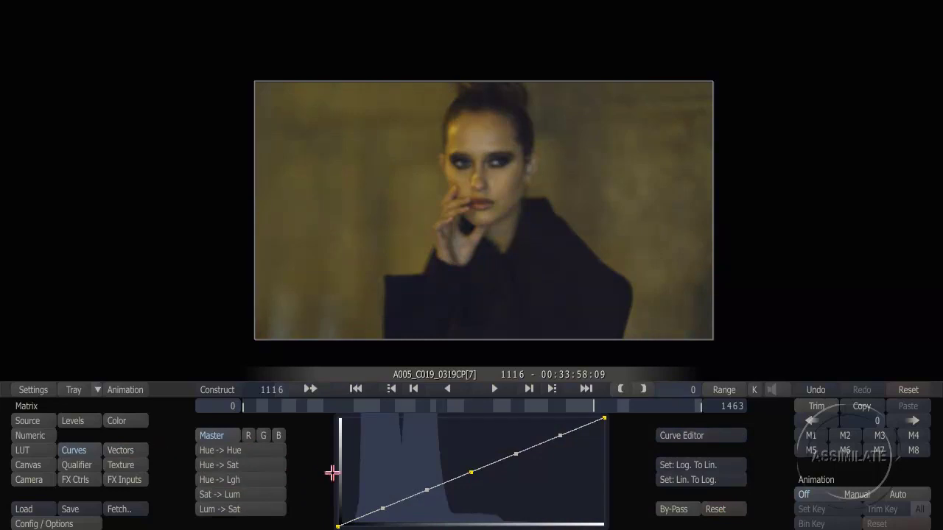
pyautogui.moveTo(470, 472); pyautogui.dragTo(468, 465)
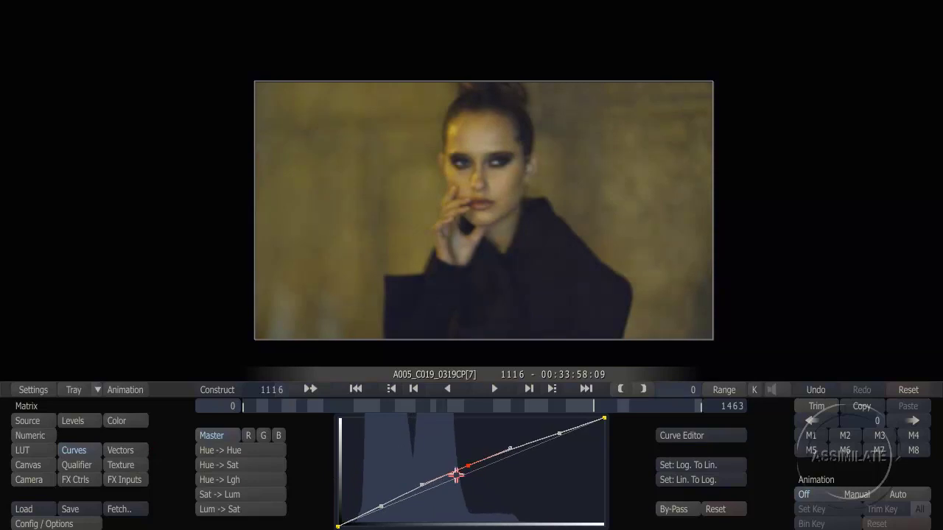
pyautogui.moveTo(382, 508); pyautogui.dragTo(388, 513)
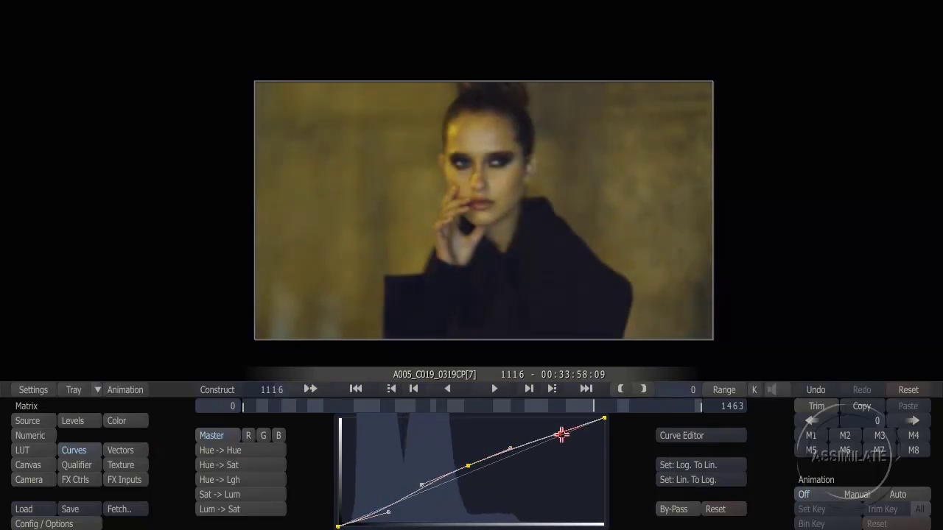
pyautogui.moveTo(561, 433); pyautogui.dragTo(545, 428)
pyautogui.click(265, 465)
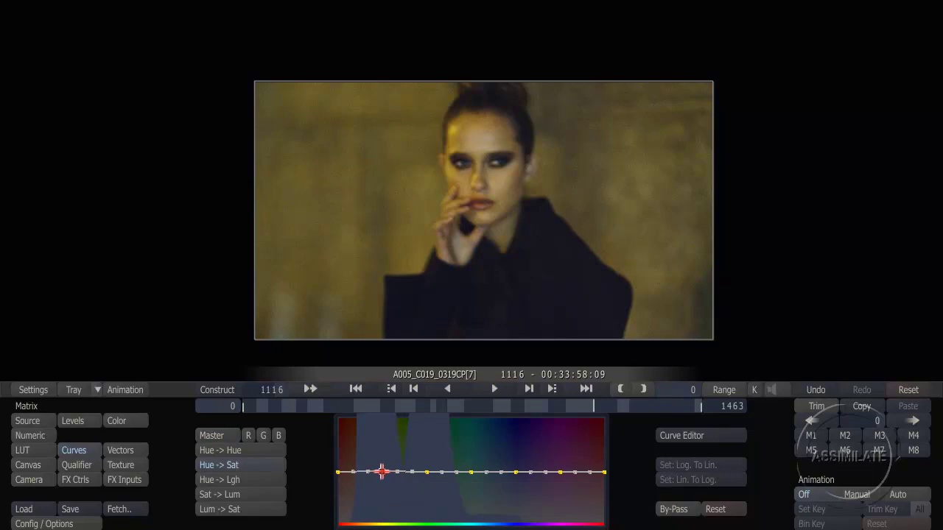
pyautogui.moveTo(382, 471); pyautogui.dragTo(390, 497)
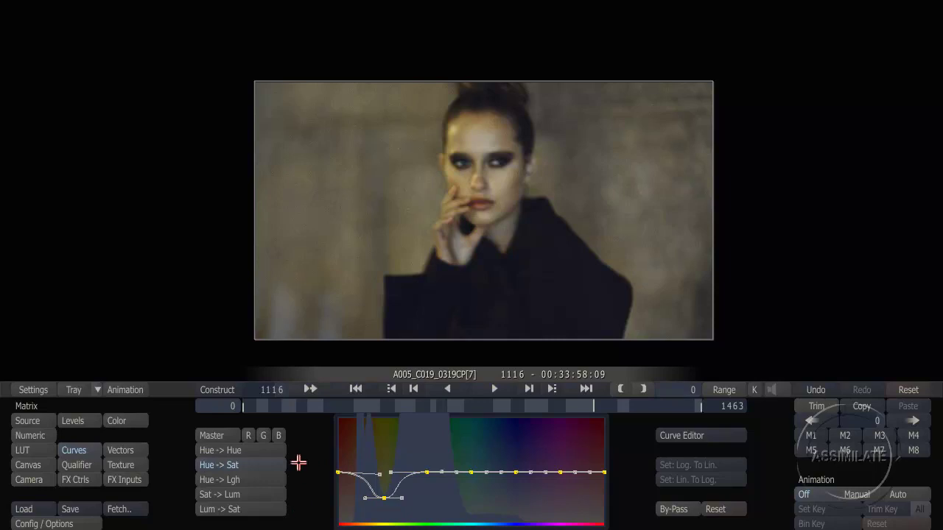
# Examine the file formats offered for loading a grading LUT and leave without loading one
pyautogui.click(47, 451)
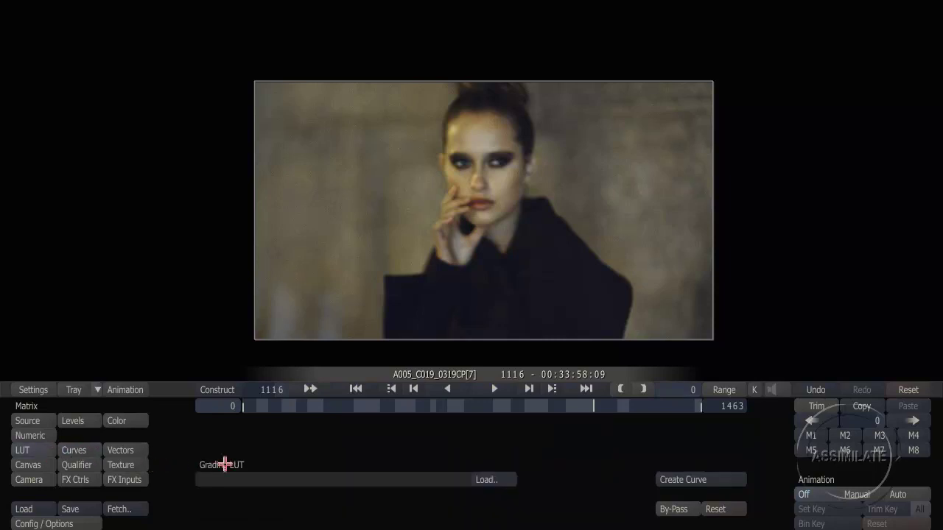
pyautogui.click(487, 480)
pyautogui.click(651, 374)
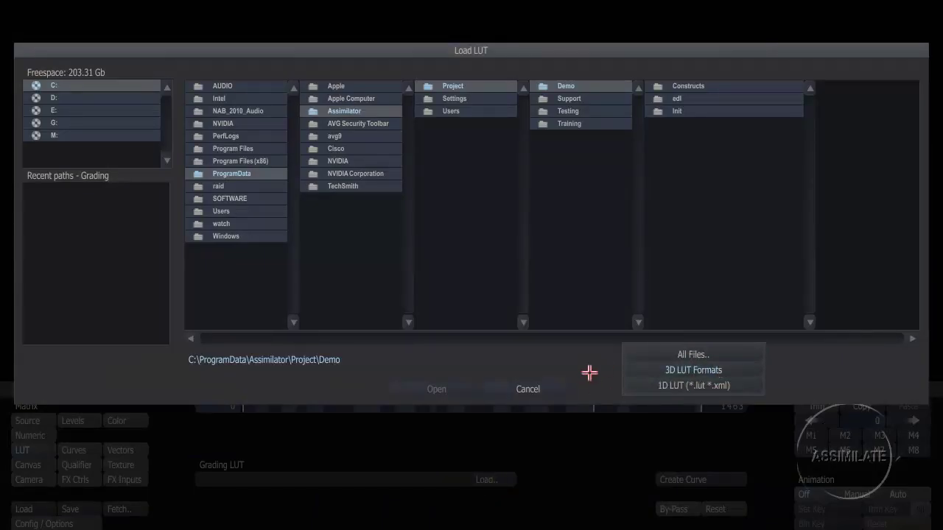
pyautogui.click(512, 394)
pyautogui.click(520, 388)
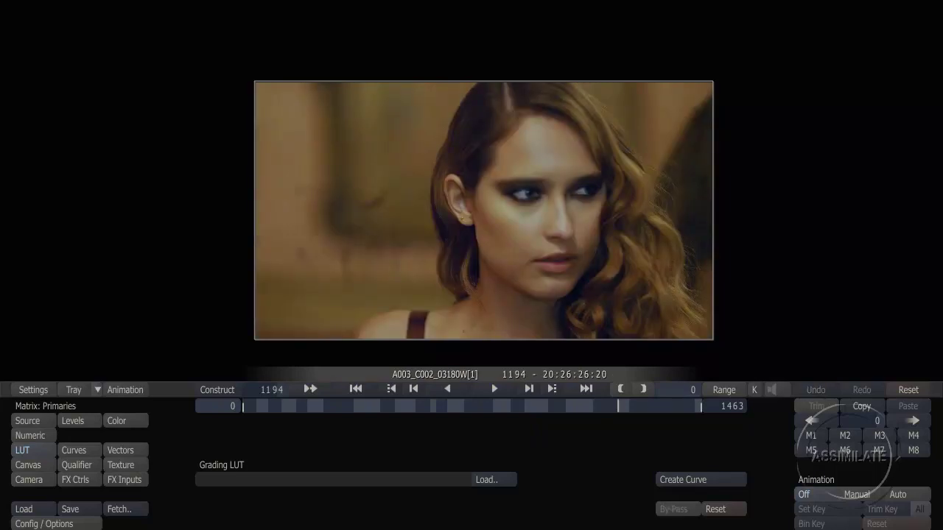
# Create a new scaffold on shot A003_C002_03180W[1] with the Canvas controls open and name it face
pyautogui.moveTo(3, 279)
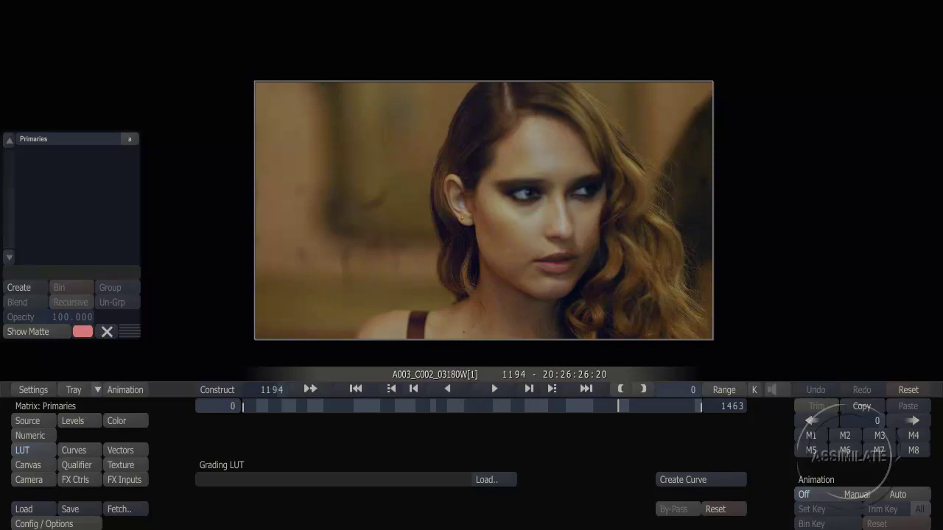
pyautogui.click(37, 465)
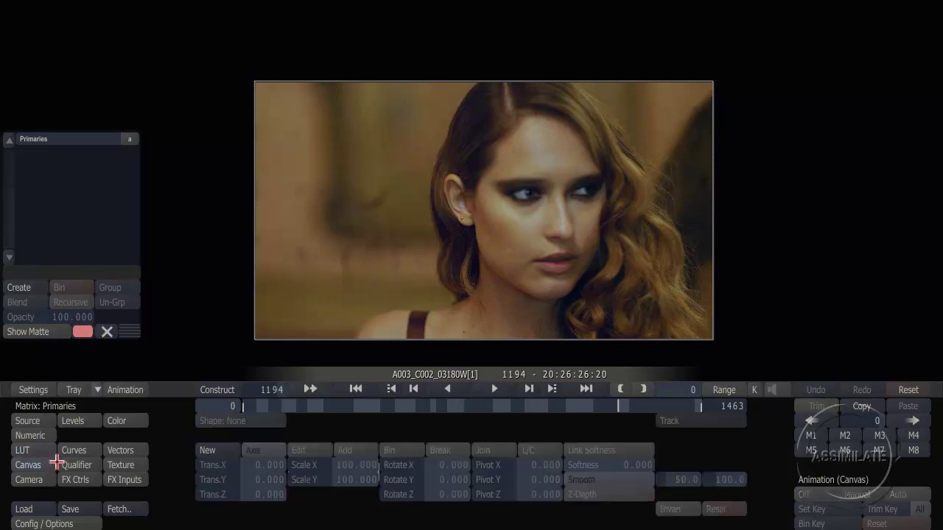
pyautogui.click(31, 287)
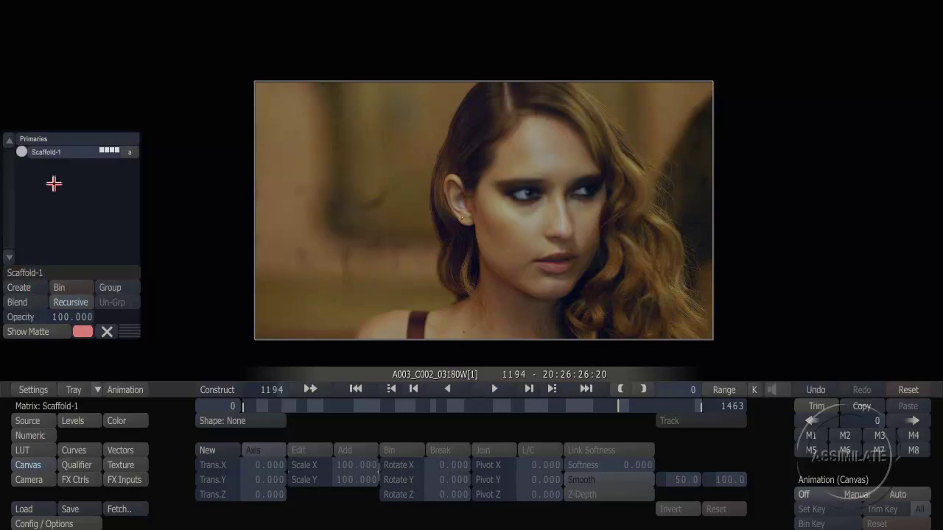
pyautogui.click(63, 270)
pyautogui.write('face')
pyautogui.press('Return')
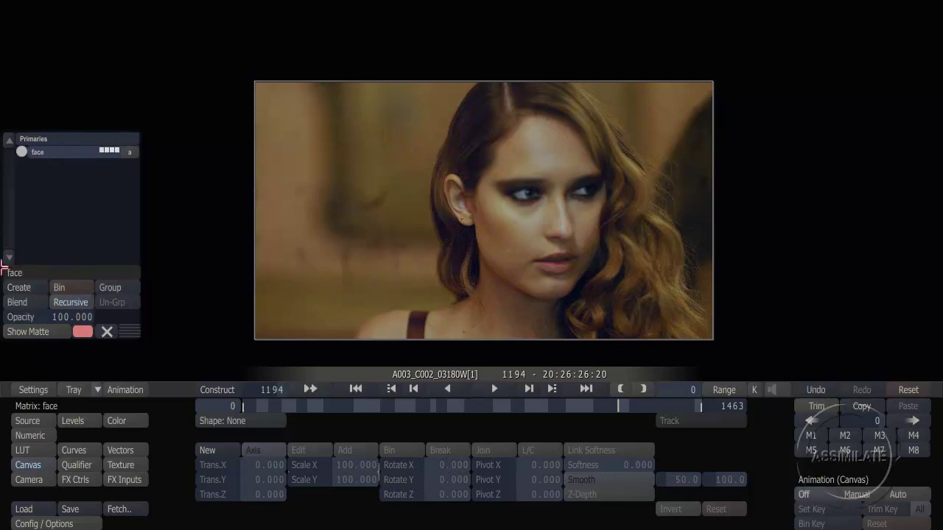
# Draw a closed free-form shape around the woman's face, from the forehead along the cheek and chin and back up the other side
pyautogui.click(206, 449)
pyautogui.click(522, 116)
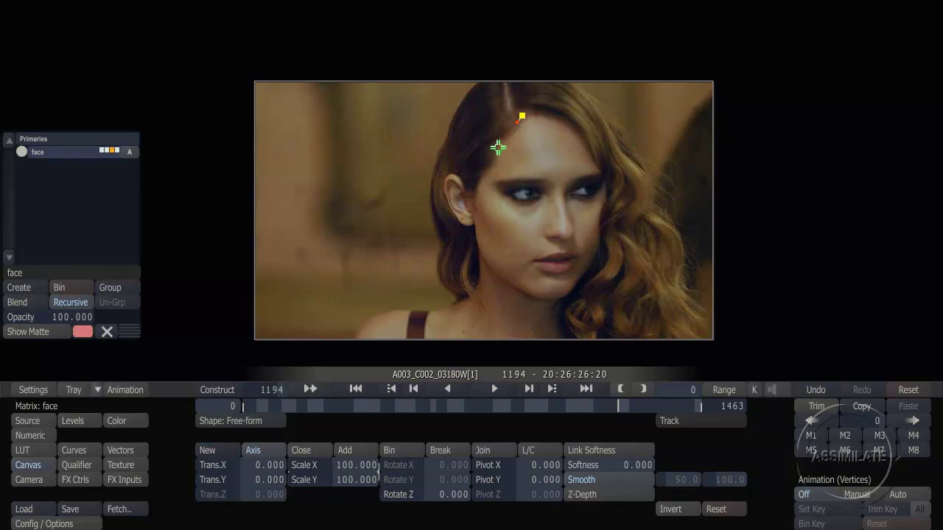
pyautogui.click(486, 166)
pyautogui.click(479, 215)
pyautogui.click(495, 272)
pyautogui.click(549, 298)
pyautogui.click(593, 250)
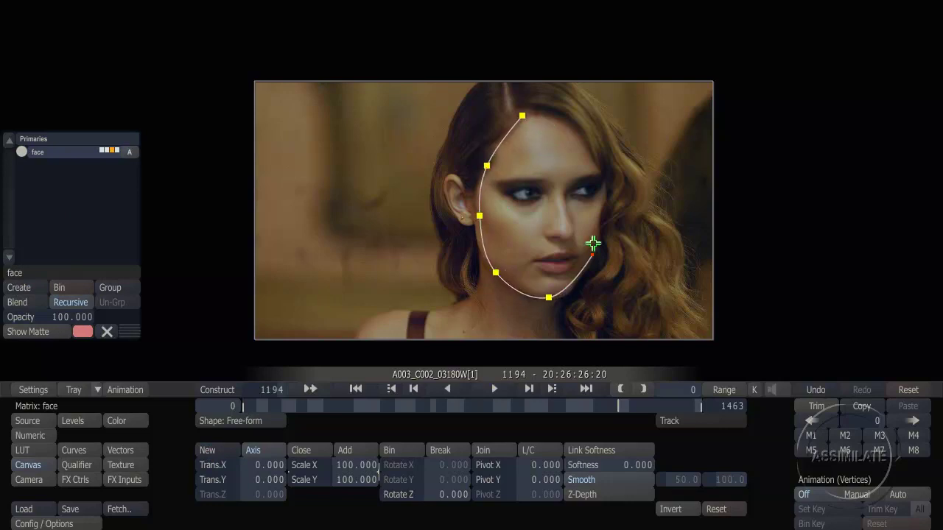
pyautogui.click(601, 175)
pyautogui.click(521, 117)
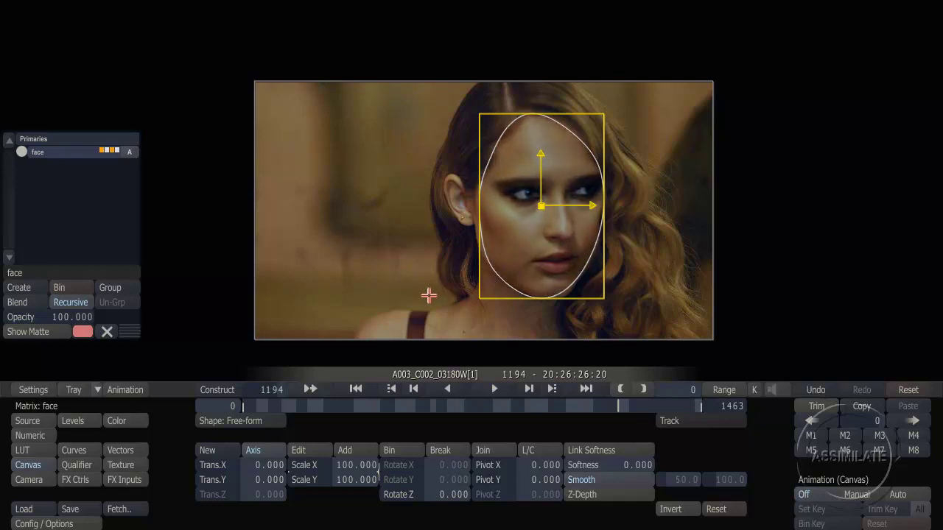
# Invert the face shape, set its softness to about 543.829 and turn off Smooth
pyautogui.click(677, 509)
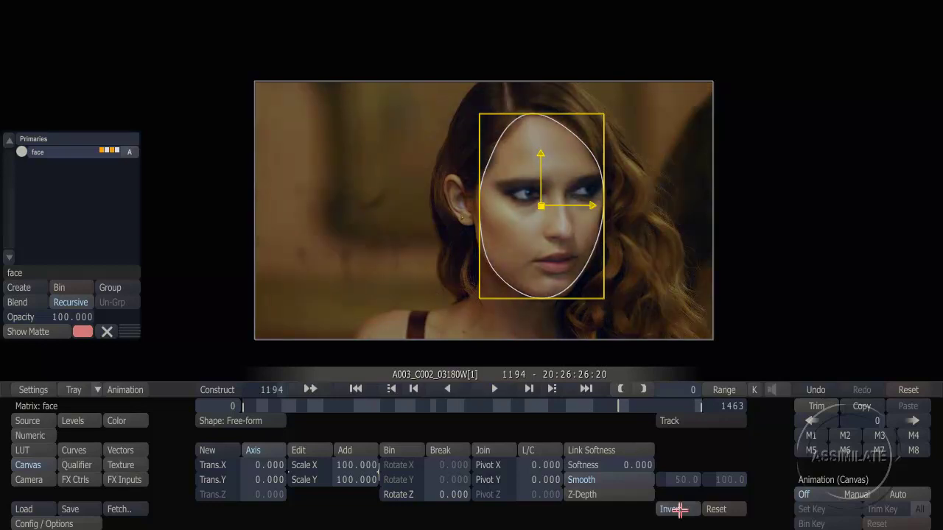
pyautogui.moveTo(630, 465)
pyautogui.mouseDown()
pyautogui.moveTo(652, 438)
pyautogui.moveTo(643, 468)
pyautogui.moveTo(627, 479)
pyautogui.mouseUp()
pyautogui.click(627, 480)
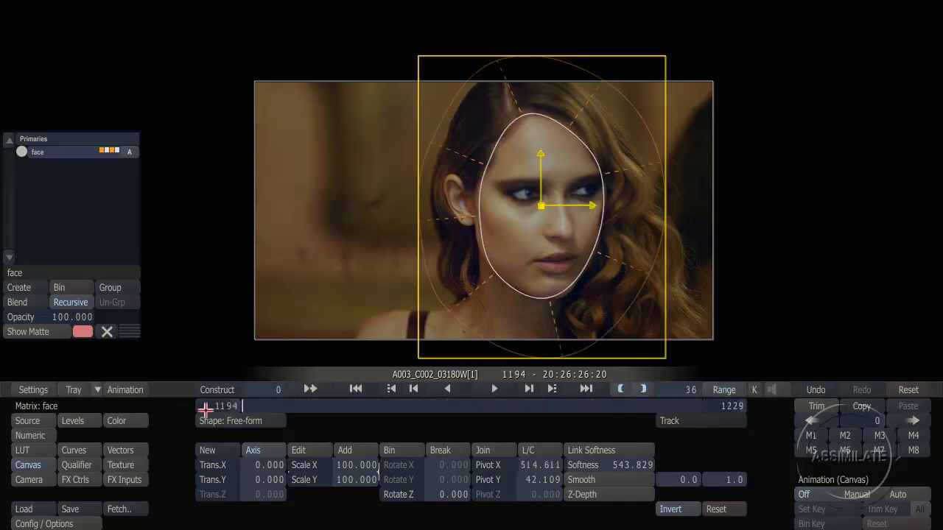
# Track the face shape forward through the shot with a two-point track on the earring and the corner of the mouth
pyautogui.click(672, 421)
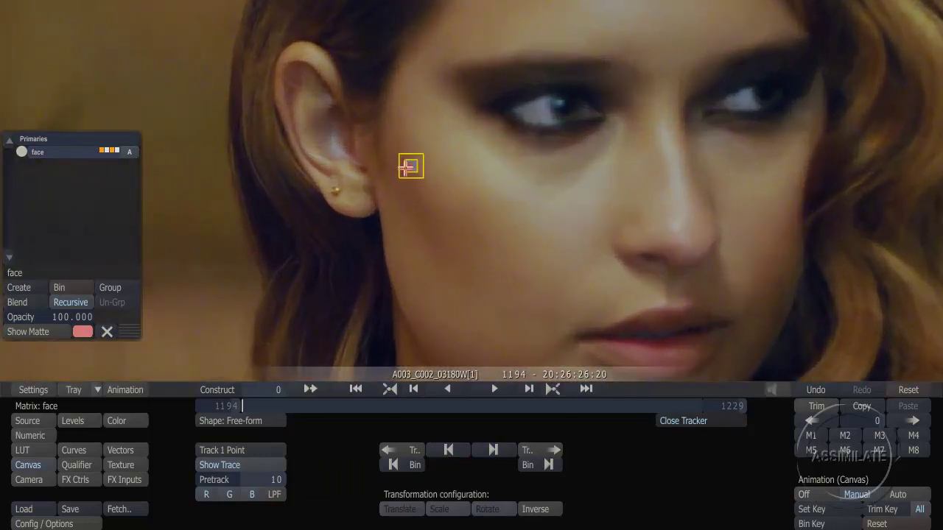
pyautogui.moveTo(411, 166); pyautogui.dragTo(336, 189)
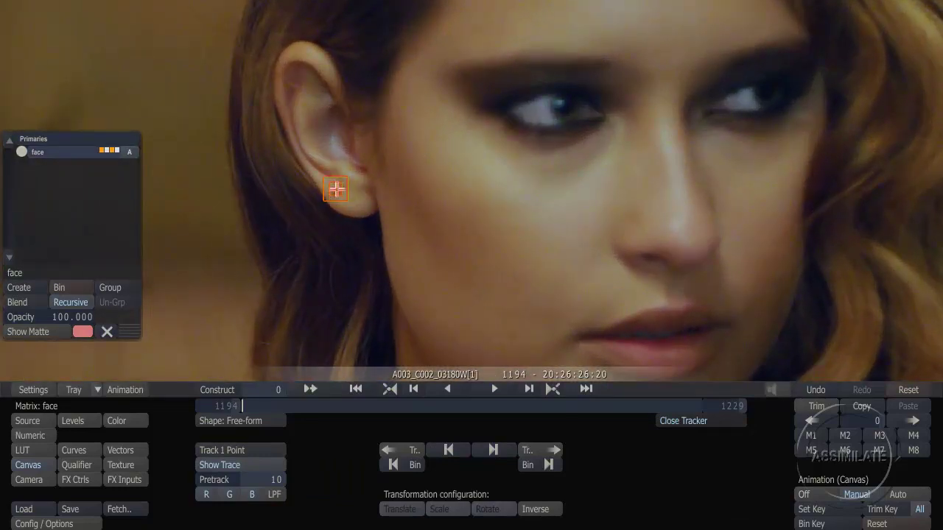
pyautogui.click(263, 449)
pyautogui.click(261, 460)
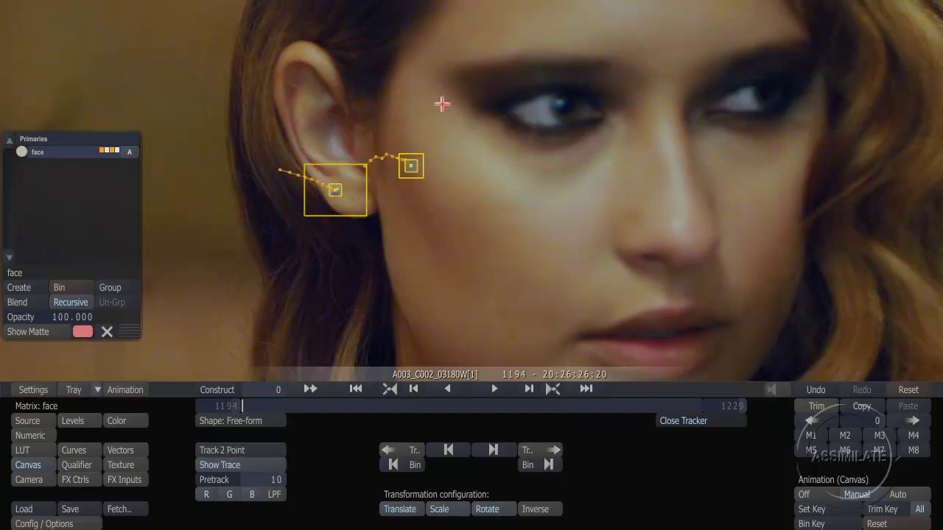
pyautogui.moveTo(411, 166)
pyautogui.mouseDown()
pyautogui.moveTo(533, 275)
pyautogui.moveTo(576, 338)
pyautogui.mouseUp()
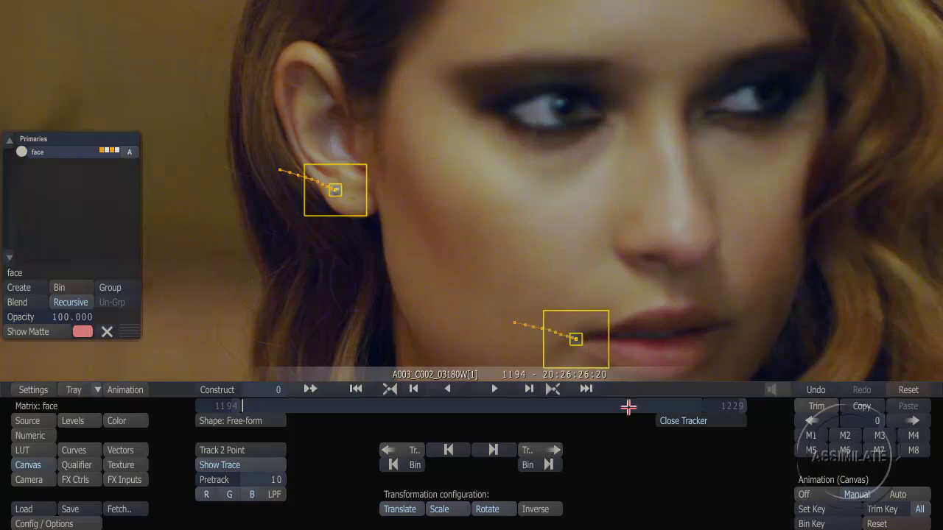
pyautogui.click(554, 449)
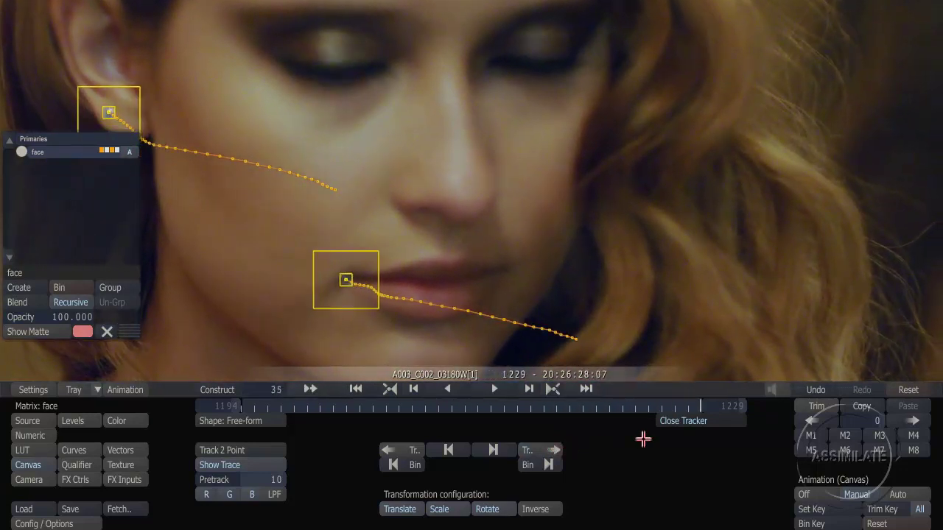
pyautogui.click(668, 419)
# Play the shot back with the full frame in view to check how the tracked shape follows the face
pyautogui.scroll(-5, 597, 103)
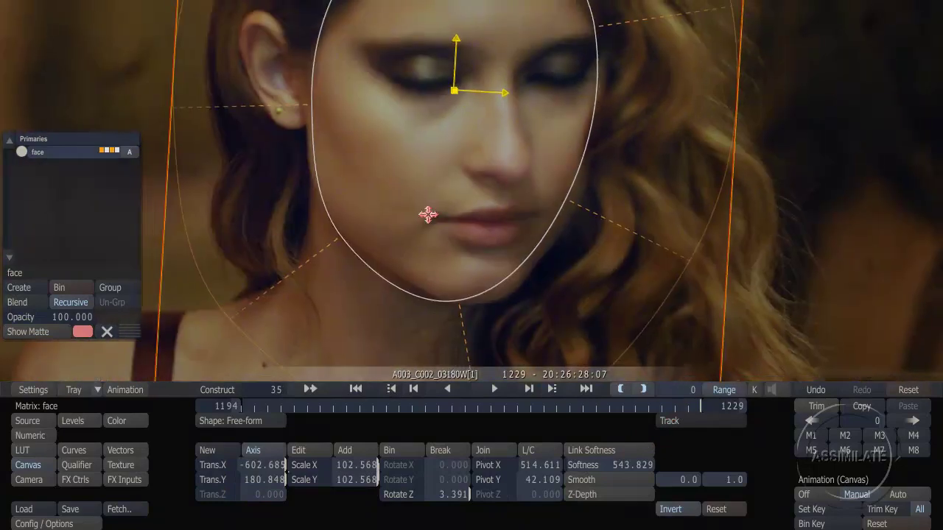
pyautogui.scroll(-2, 495, 219)
pyautogui.moveTo(495, 218); pyautogui.dragTo(511, 288)
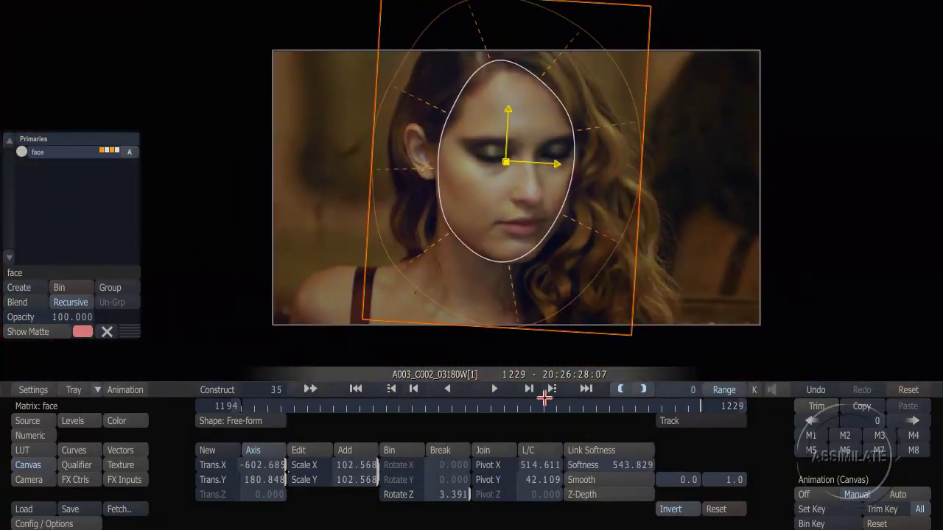
pyautogui.press('space')
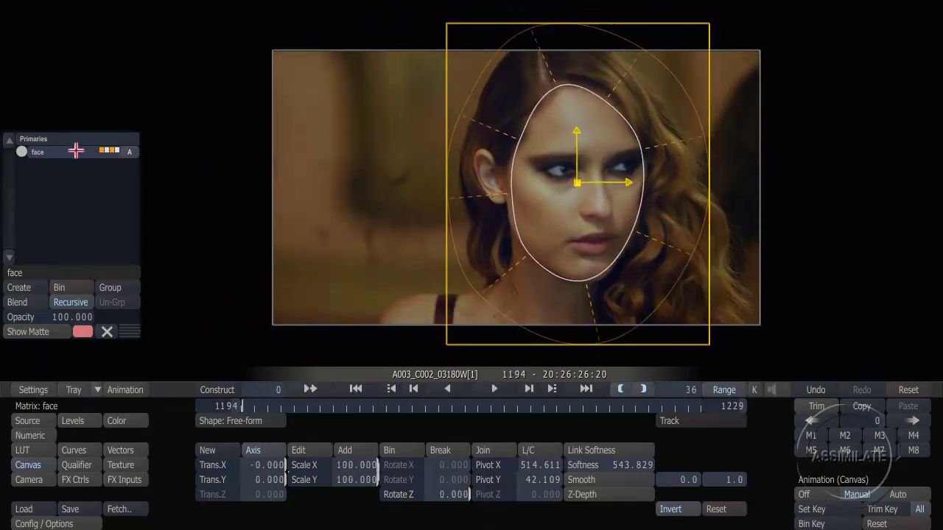
# Duplicate the face scaffold and rename the copy hilites
pyautogui.moveTo(75, 151)
pyautogui.mouseDown()
pyautogui.moveTo(76, 177)
pyautogui.moveTo(80, 165)
pyautogui.mouseUp()
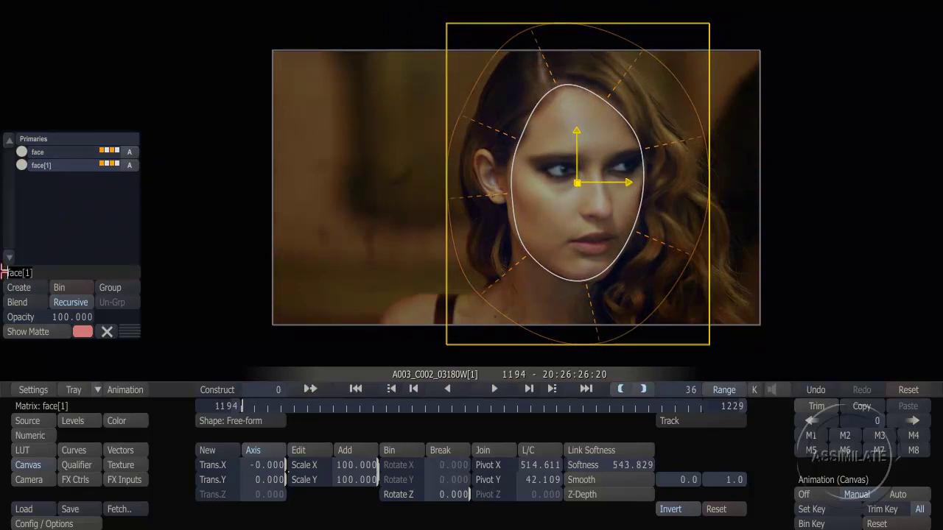
pyautogui.write('hilites')
pyautogui.press('Return')
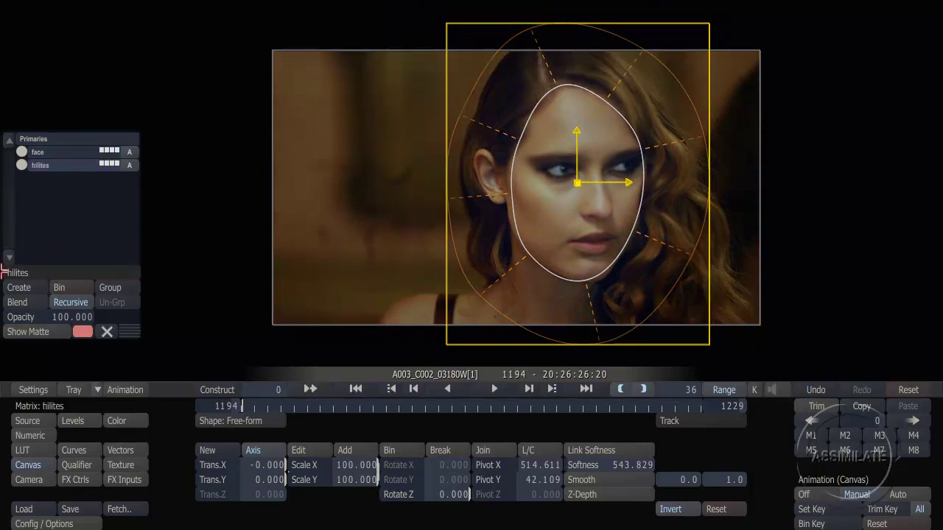
# Turn off Invert on the hilites shape and set the scaffold's qualifier to Midtones
pyautogui.click(668, 508)
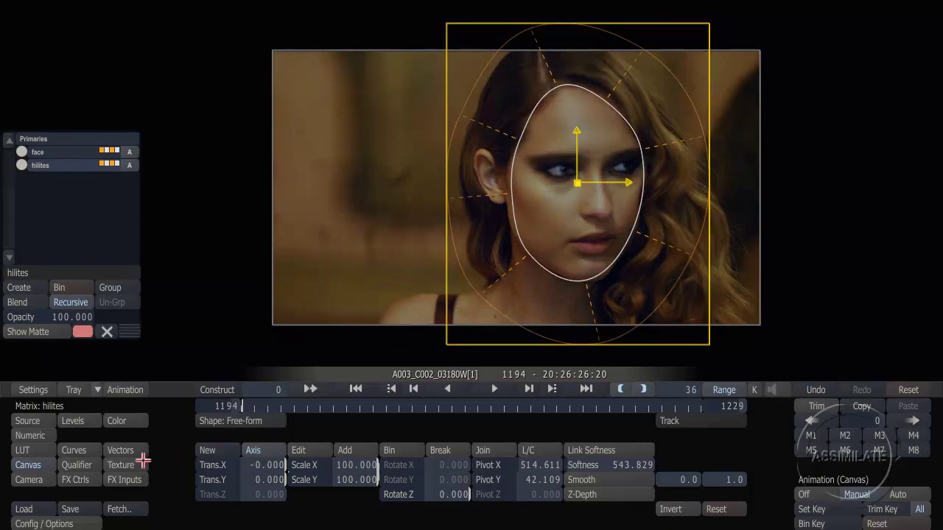
pyautogui.click(90, 466)
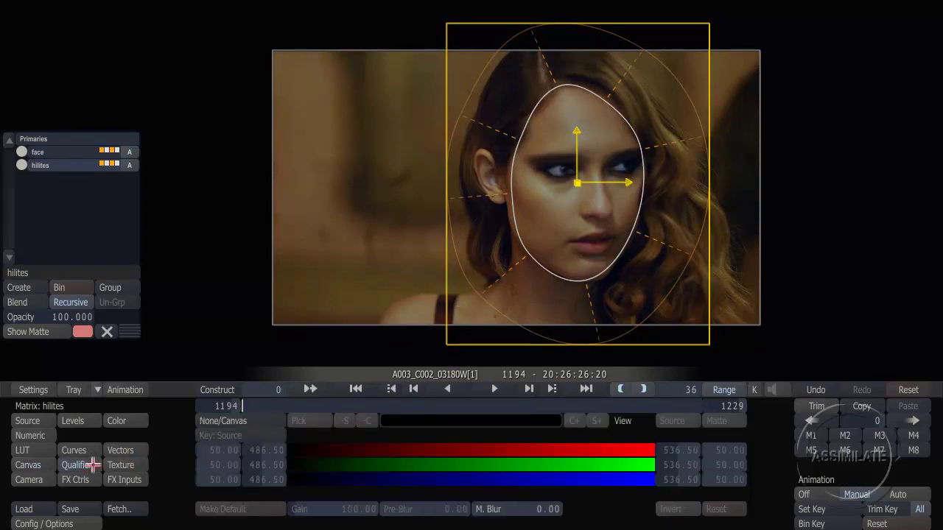
pyautogui.click(222, 426)
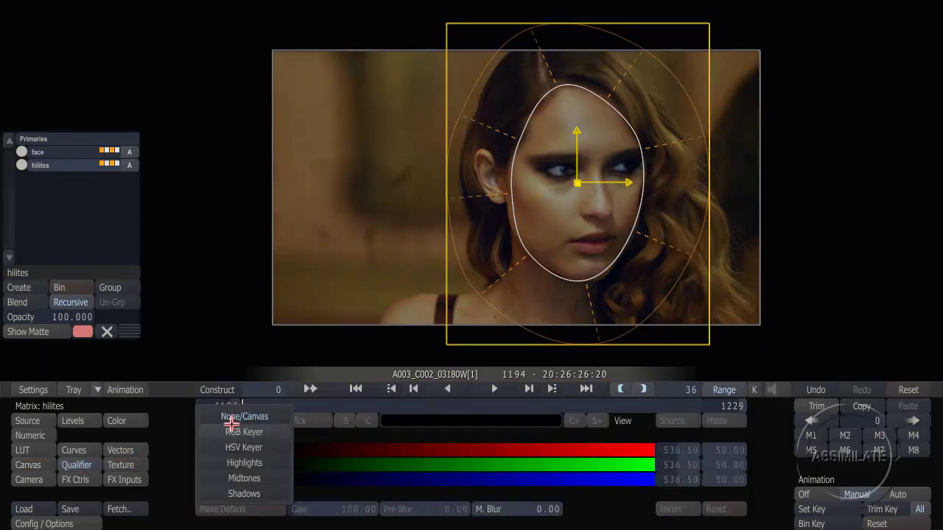
pyautogui.click(247, 478)
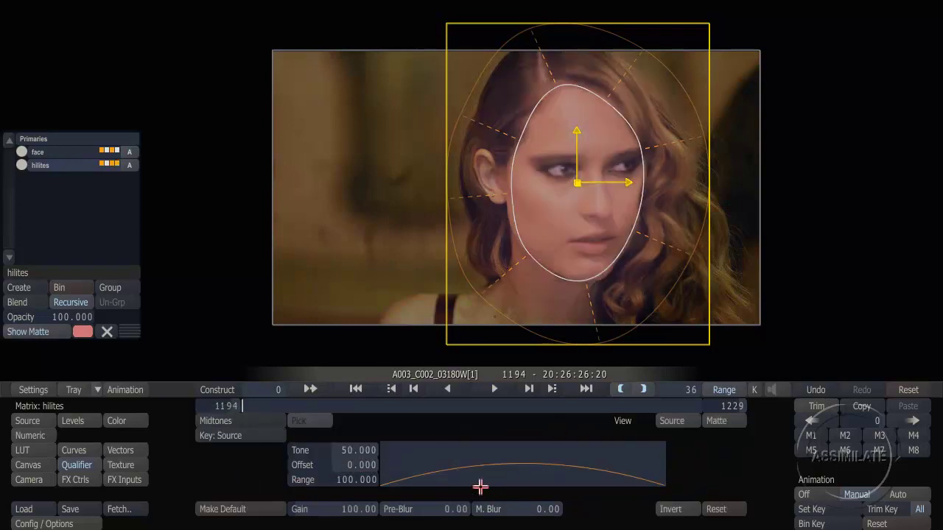
# Narrow the midtones key to the face's bright areas with range 20, tone about 24.236 and offset about 49.439, checking with the matte overlay
pyautogui.click(355, 479)
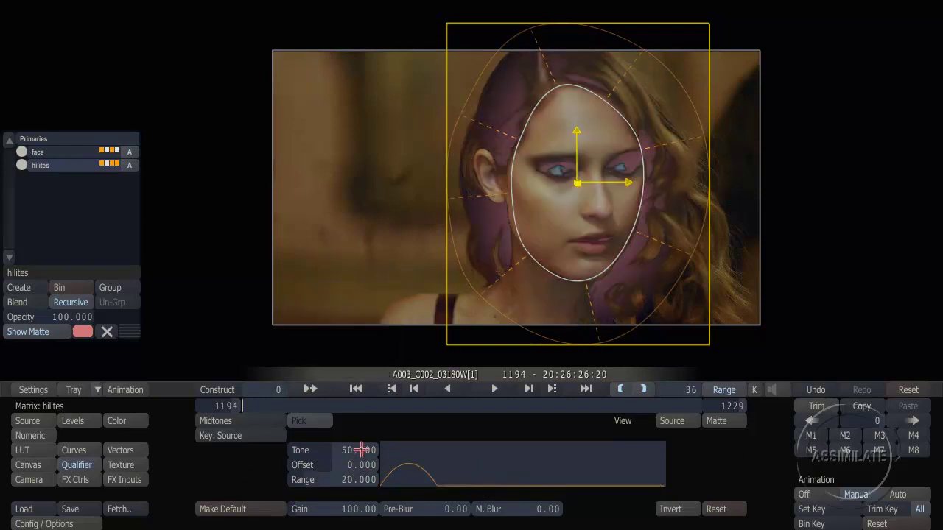
pyautogui.moveTo(361, 449); pyautogui.dragTo(399, 451)
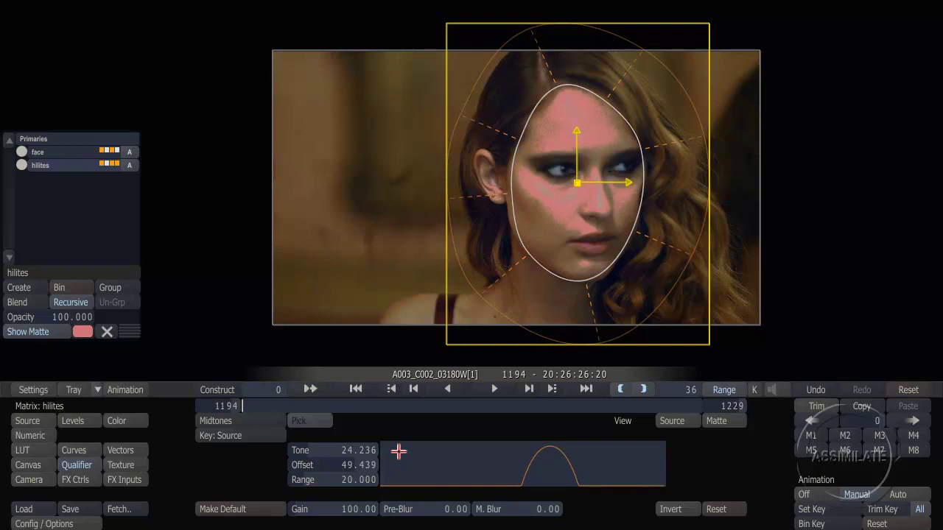
pyautogui.click(45, 331)
pyautogui.click(45, 332)
pyautogui.click(45, 332)
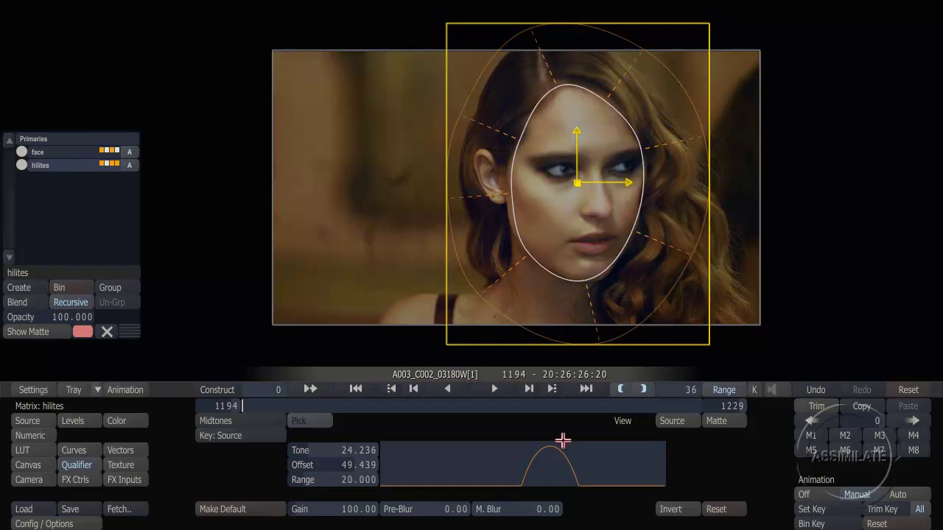
# Soften the hilites scaffold with a matte blur of 10 and a fill blur of 4
pyautogui.moveTo(545, 500); pyautogui.dragTo(551, 507)
pyautogui.click(114, 465)
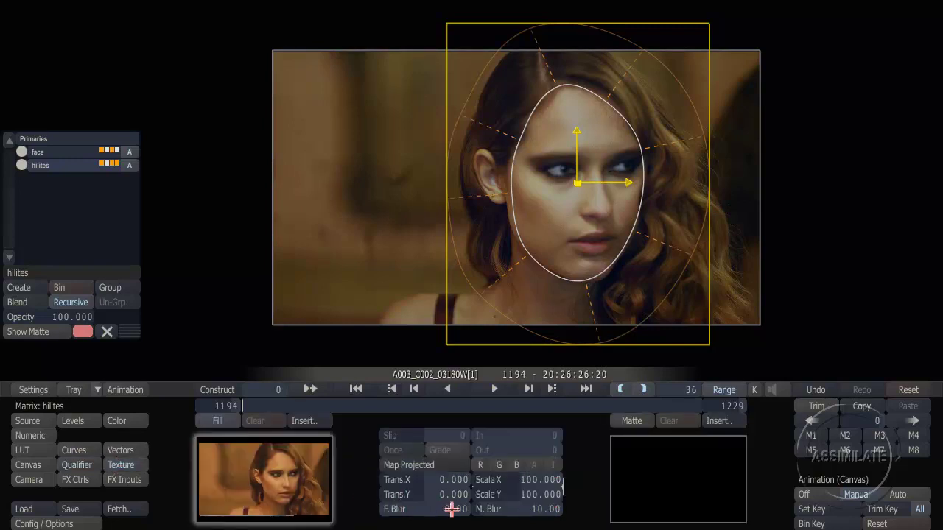
pyautogui.moveTo(451, 510); pyautogui.dragTo(449, 509)
# Set the hilites scaffold's blend mode to Add and its opacity to 20, fine-tuning it to about 25.039
pyautogui.click(28, 302)
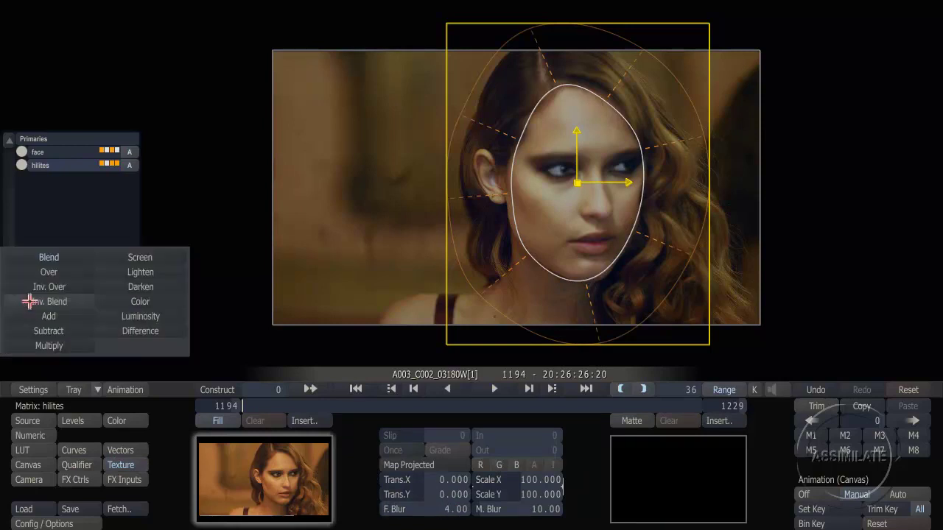
pyautogui.click(43, 315)
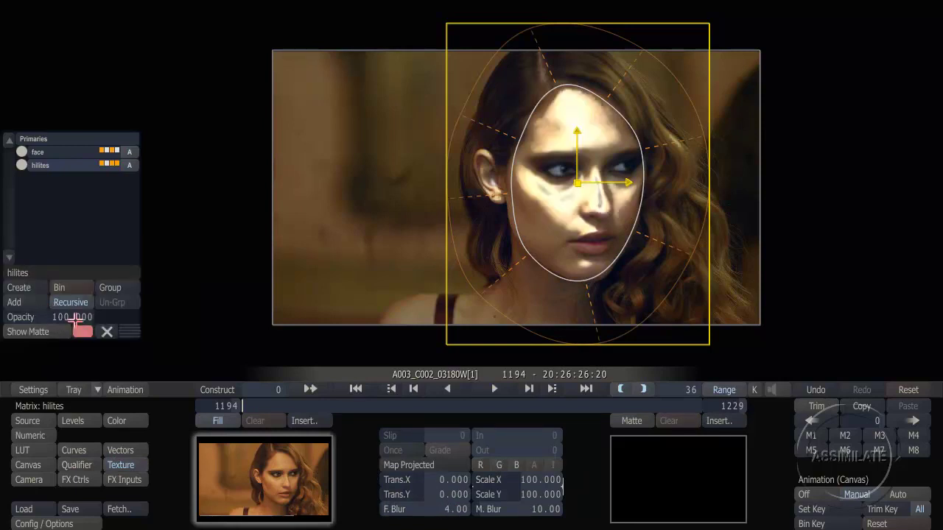
pyautogui.click(76, 317)
pyautogui.write('20')
pyautogui.press('Return')
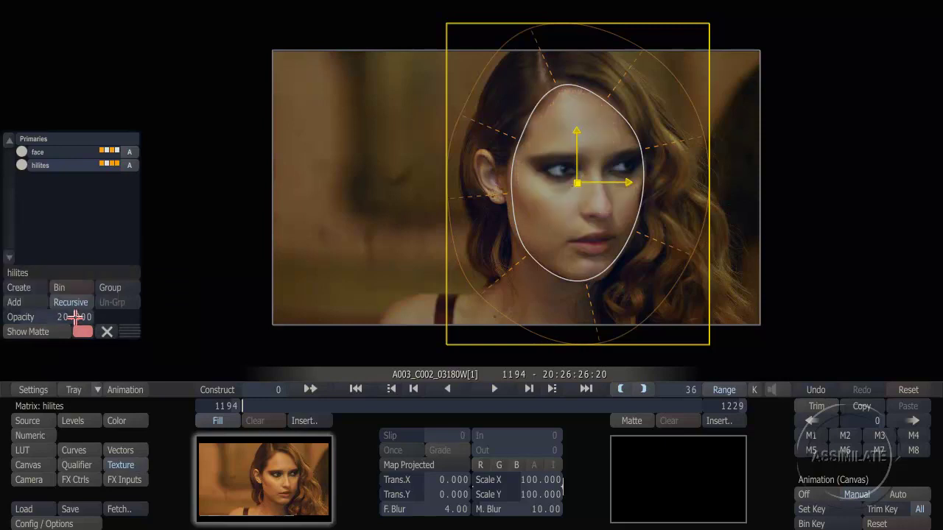
pyautogui.moveTo(75, 317); pyautogui.dragTo(134, 166)
# Toggle the face and hilites scaffolds off and on to compare the grade, and view the result on the Primaries layer
pyautogui.click(132, 153)
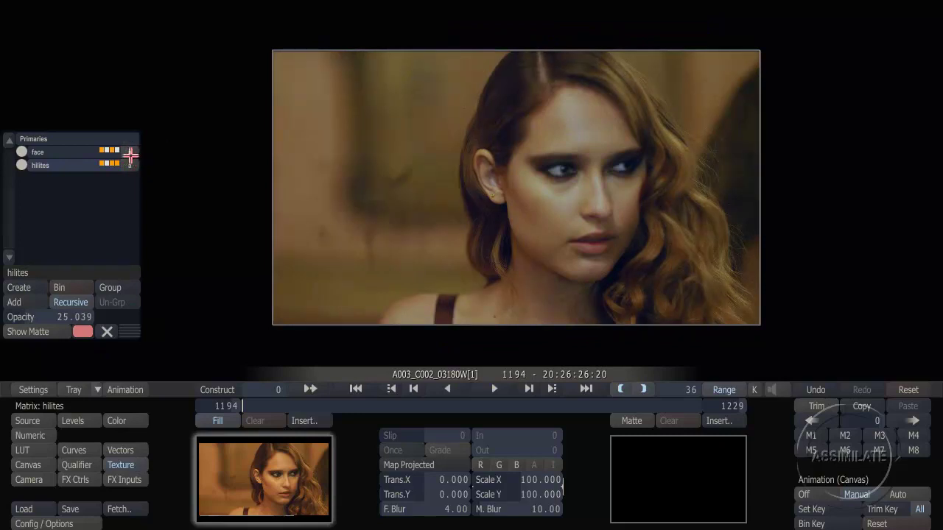
pyautogui.click(131, 155)
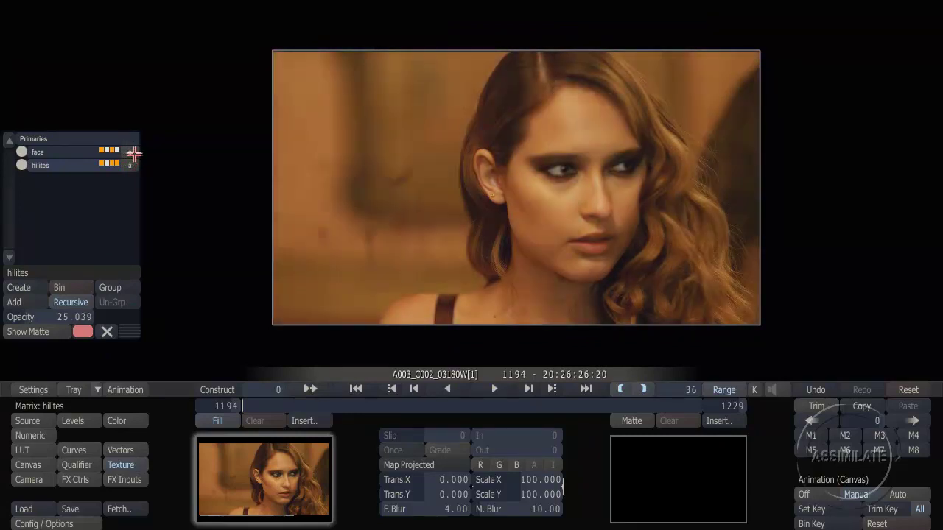
pyautogui.click(134, 154)
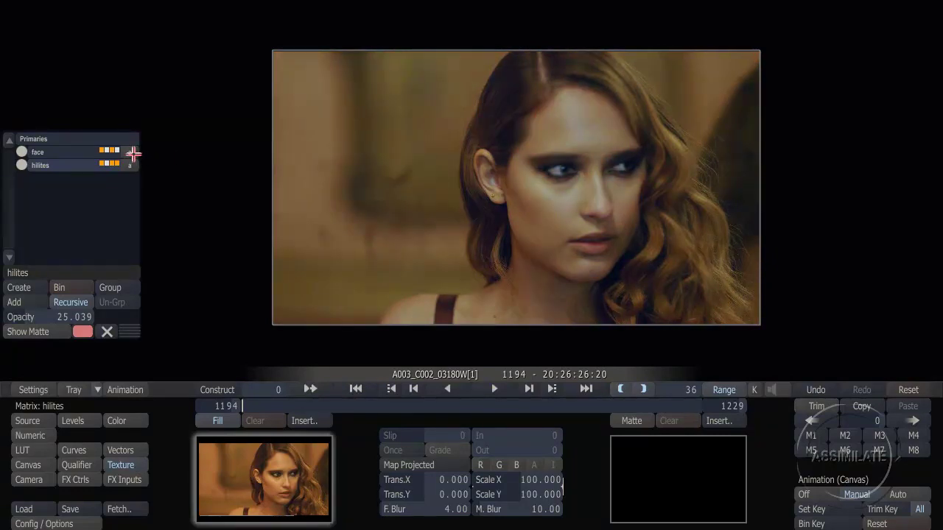
pyautogui.click(133, 152)
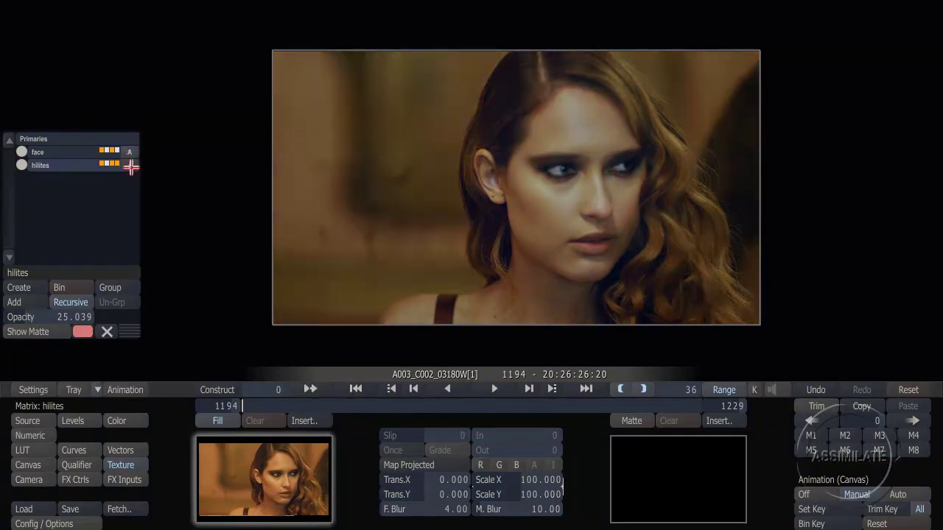
pyautogui.click(131, 167)
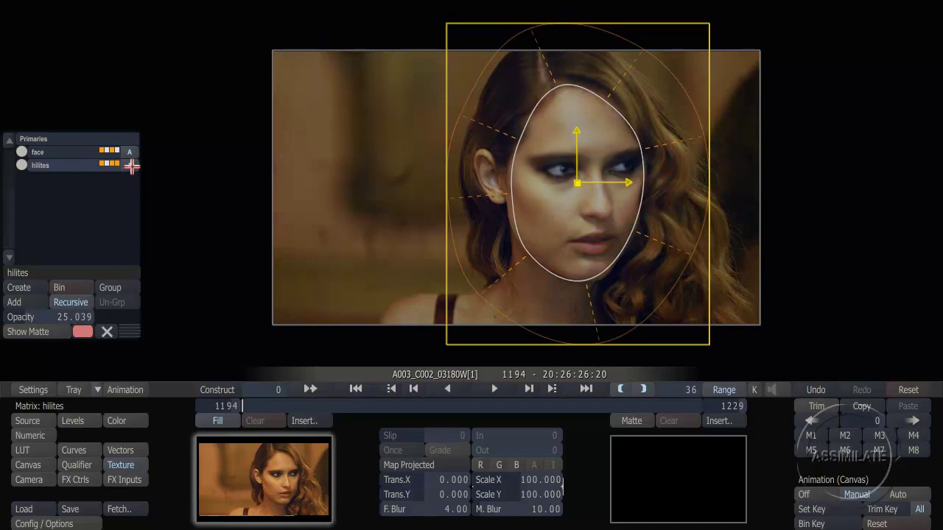
pyautogui.click(95, 138)
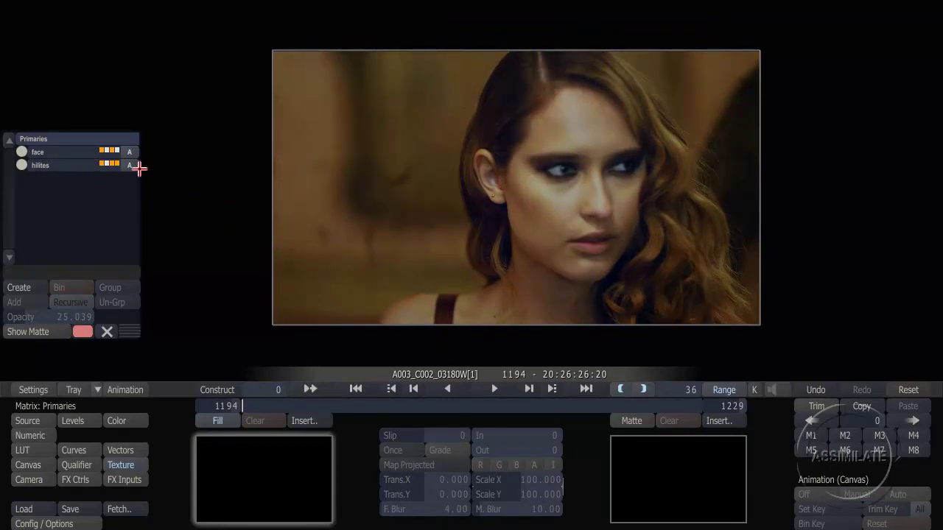
# Select the face scaffold and look through its Vectors, Curves and LUT grading tools
pyautogui.click(74, 152)
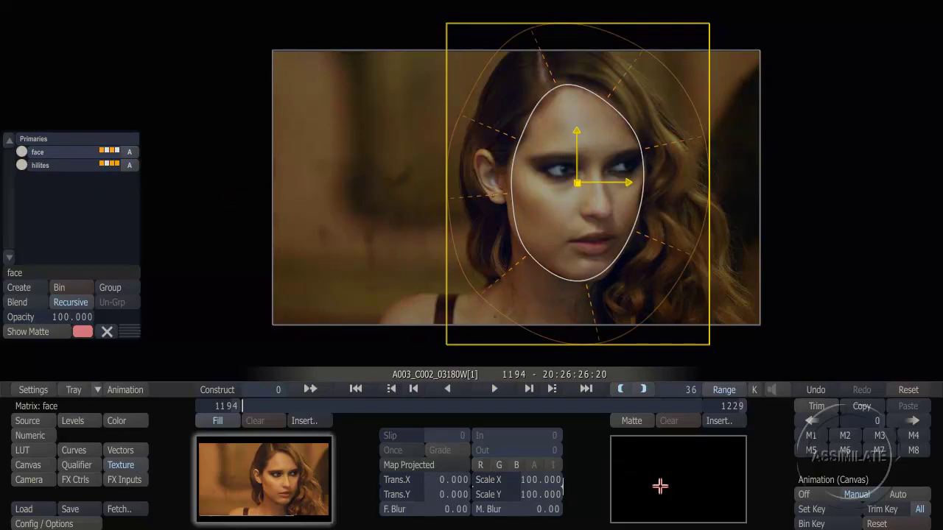
pyautogui.click(120, 450)
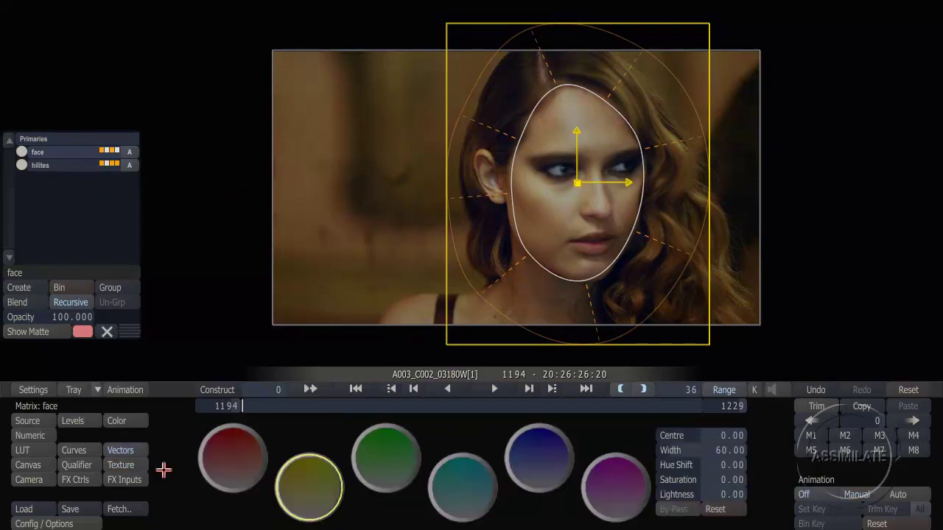
pyautogui.click(79, 449)
pyautogui.click(47, 454)
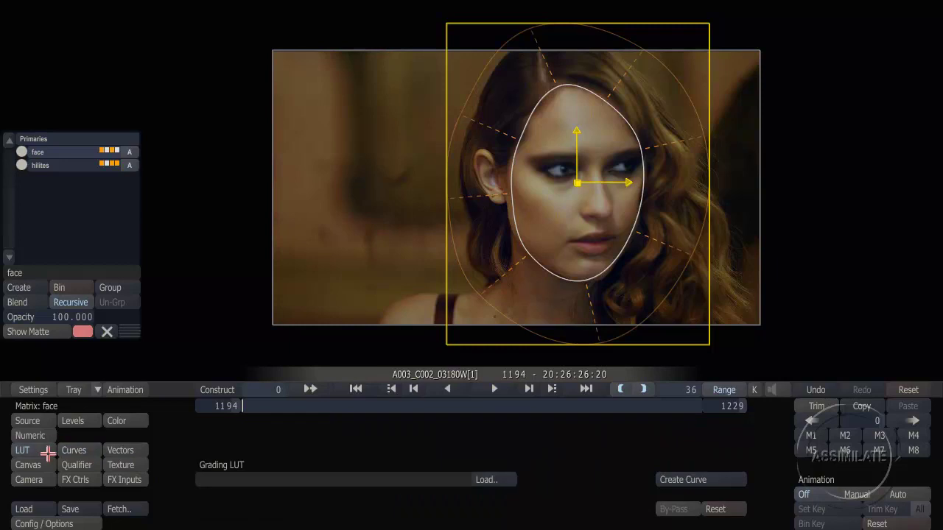